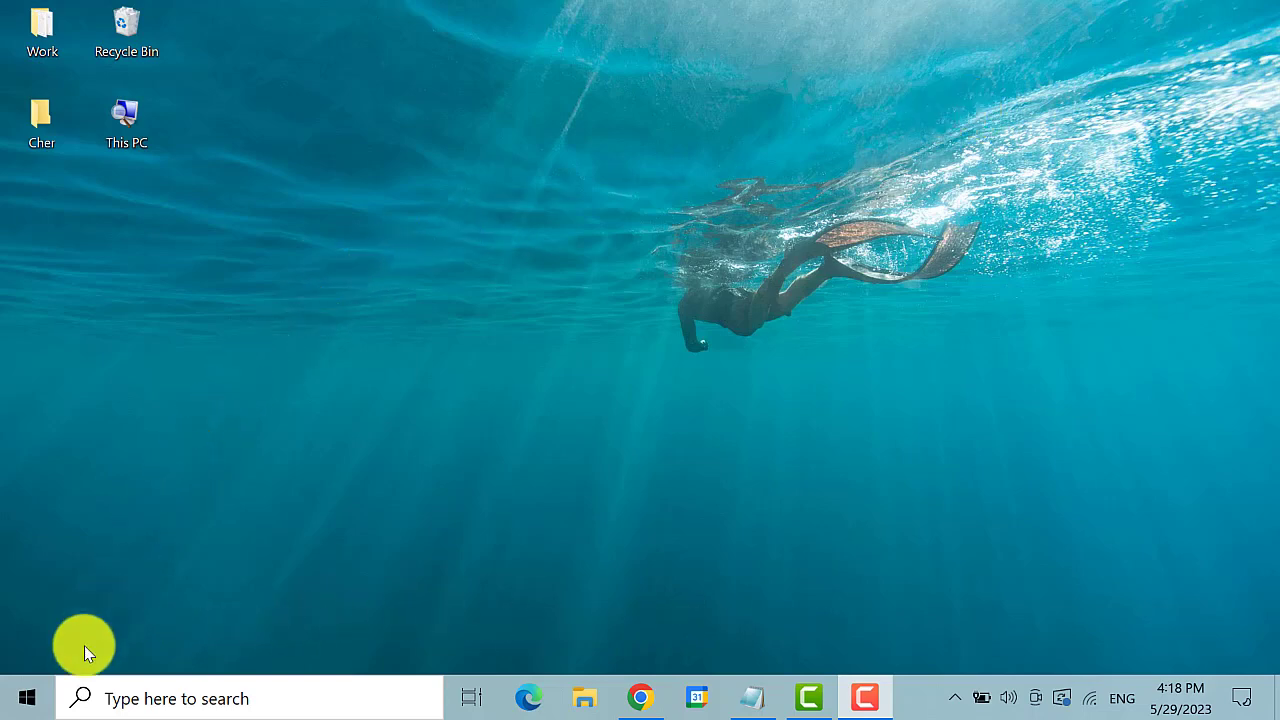
# Step: Open Device Manager and expand the Mice and other pointing devices category
pyautogui.rightClick(30, 702)
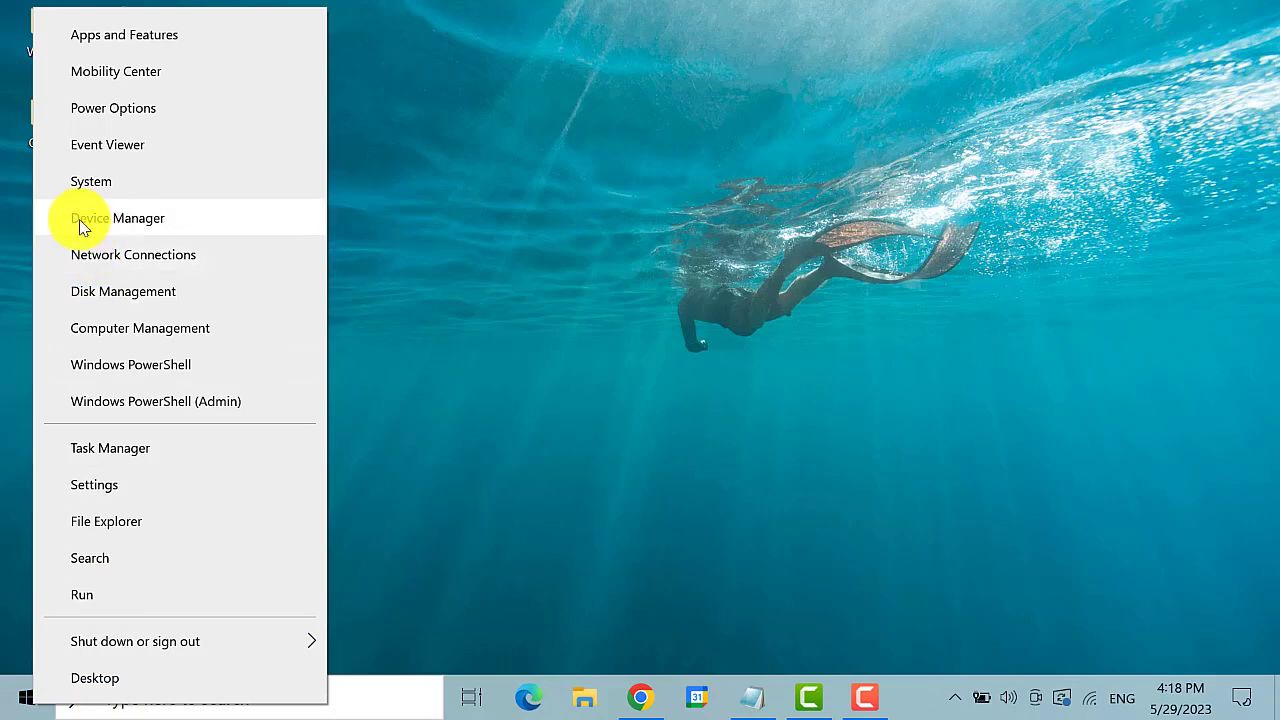
pyautogui.click(226, 226)
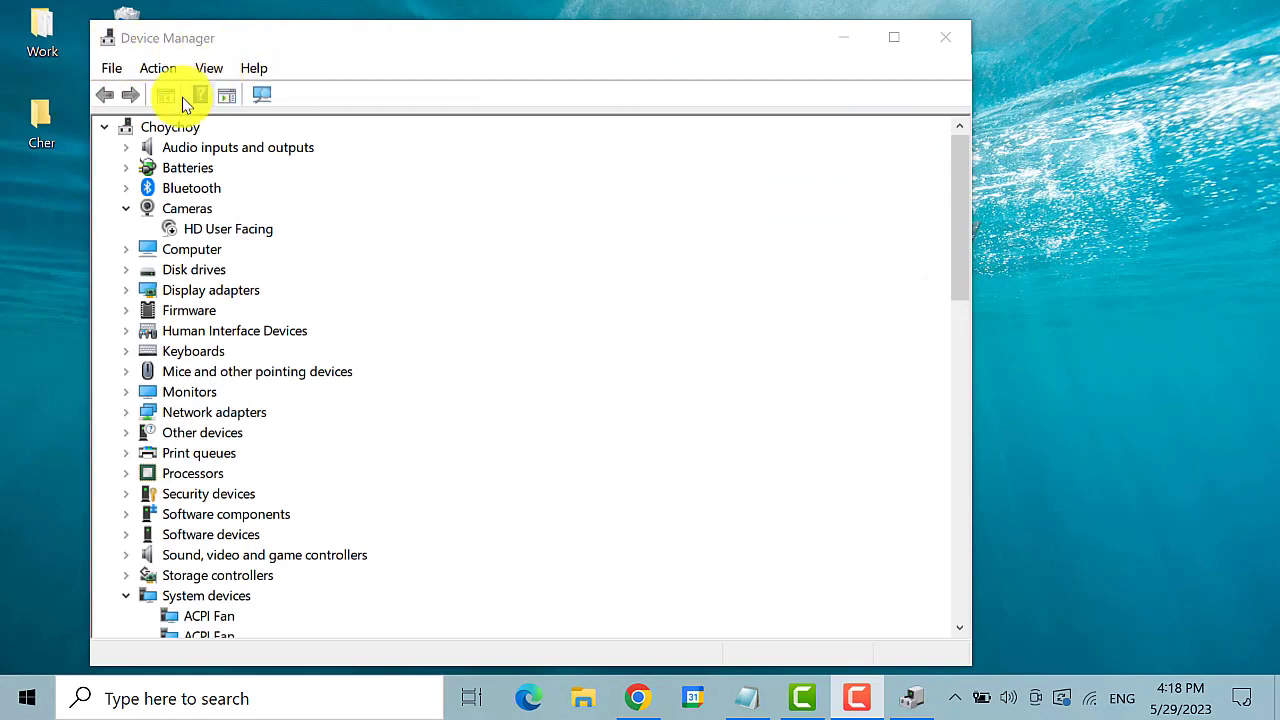
pyautogui.click(126, 376)
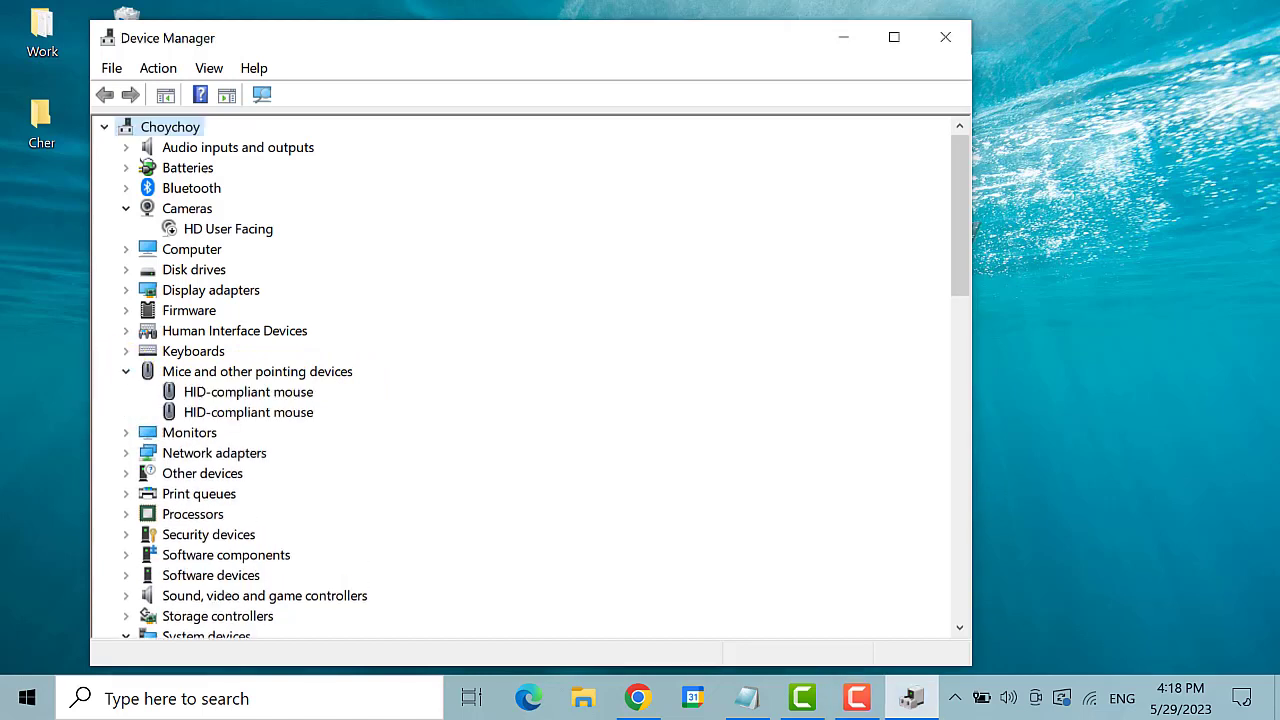
# Step: Run an automatic driver update search for the first HID-compliant mouse and close the update wizard
pyautogui.click(284, 397)
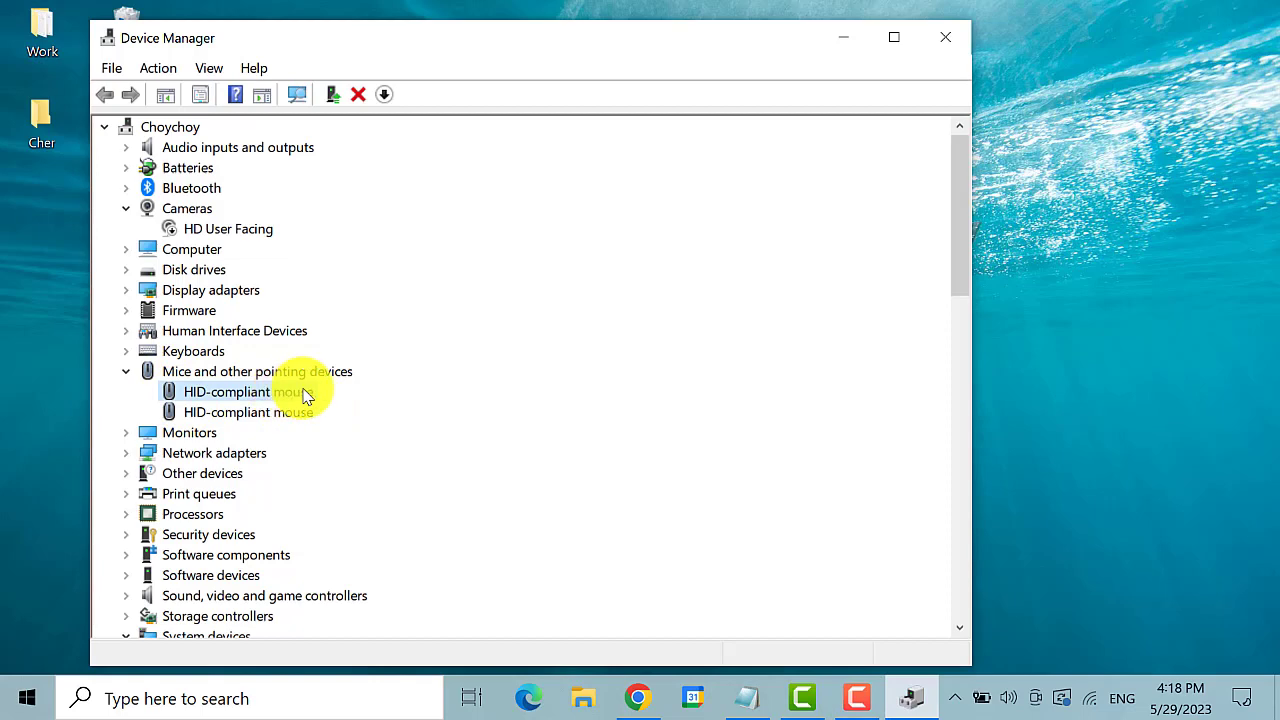
pyautogui.rightClick(303, 389)
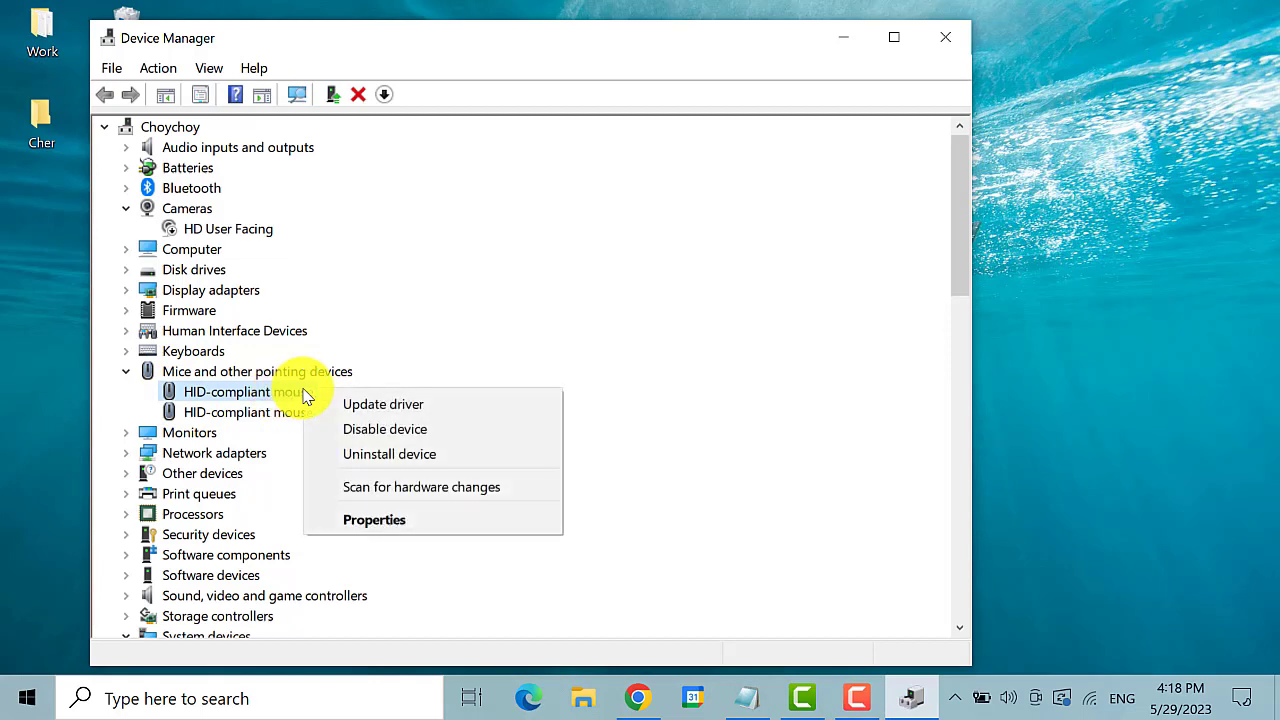
pyautogui.click(477, 405)
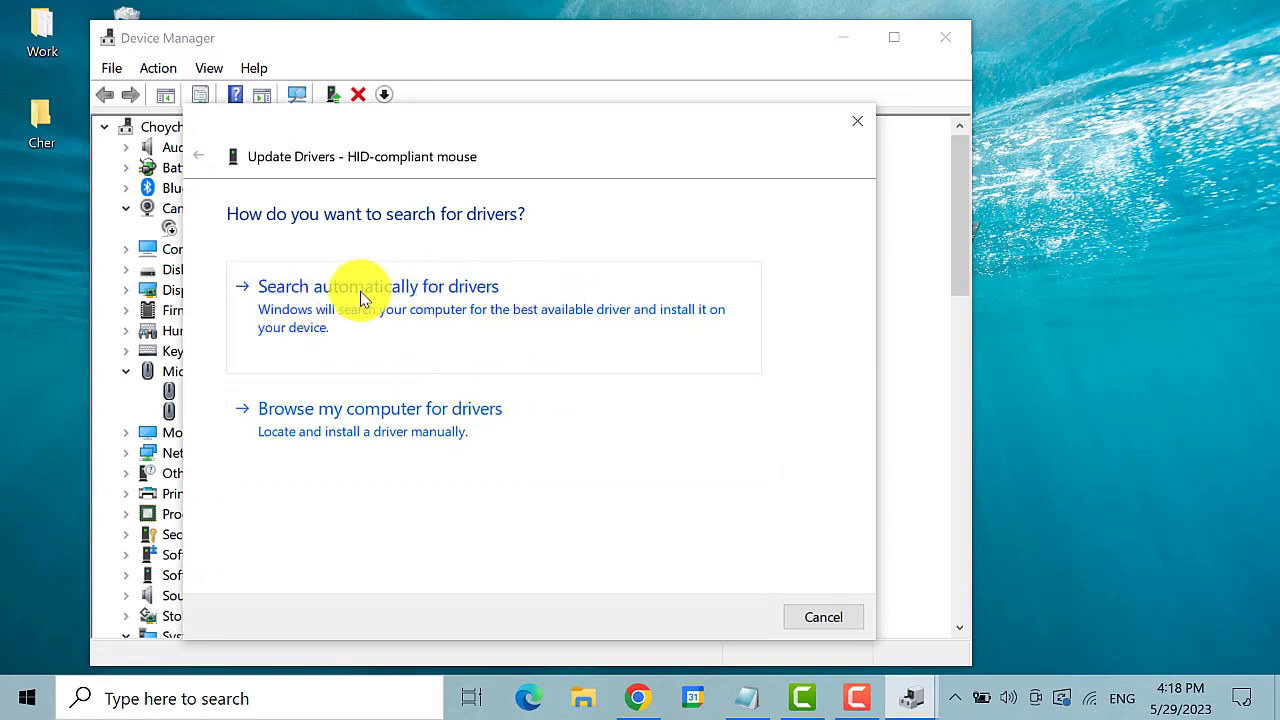
pyautogui.click(333, 296)
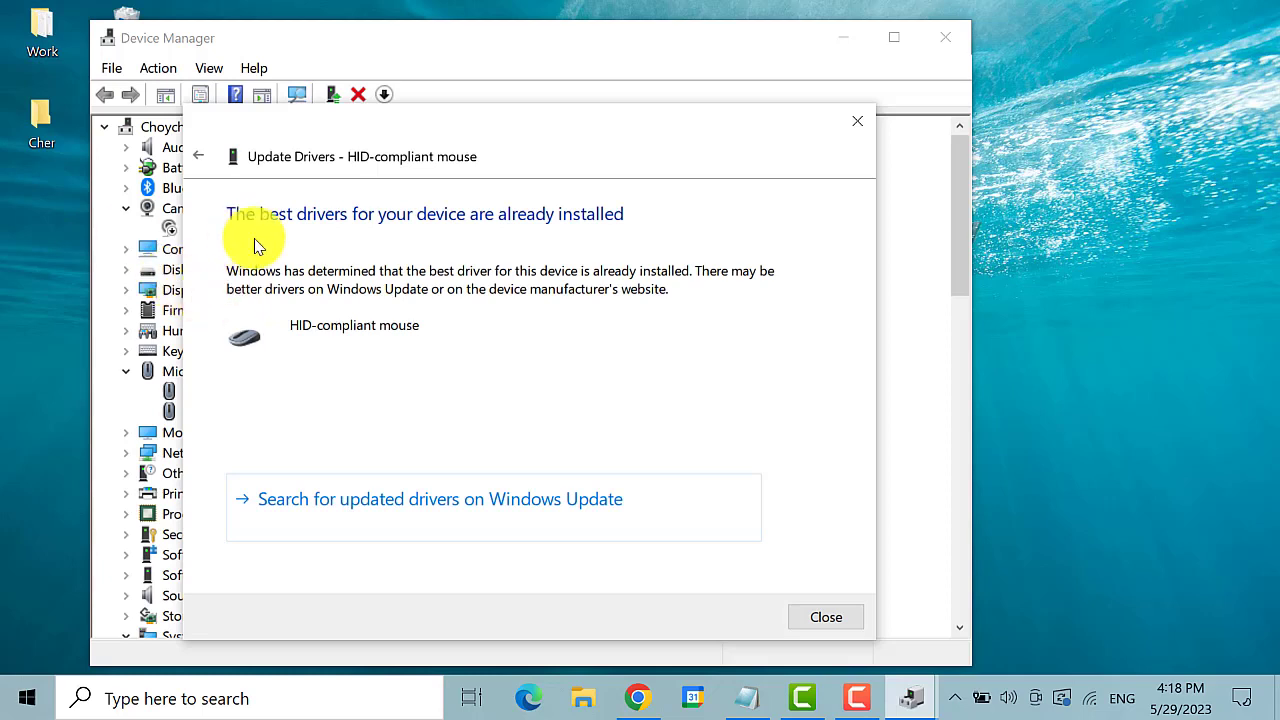
pyautogui.click(820, 610)
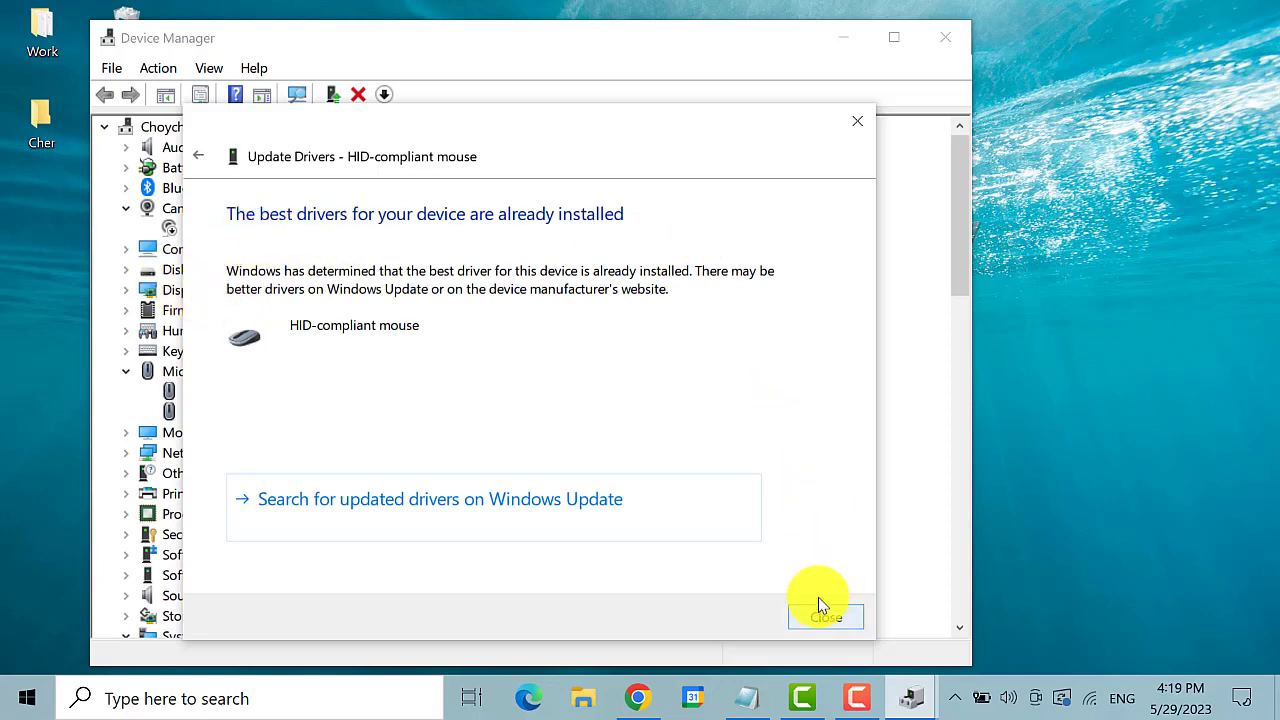
pyautogui.click(826, 618)
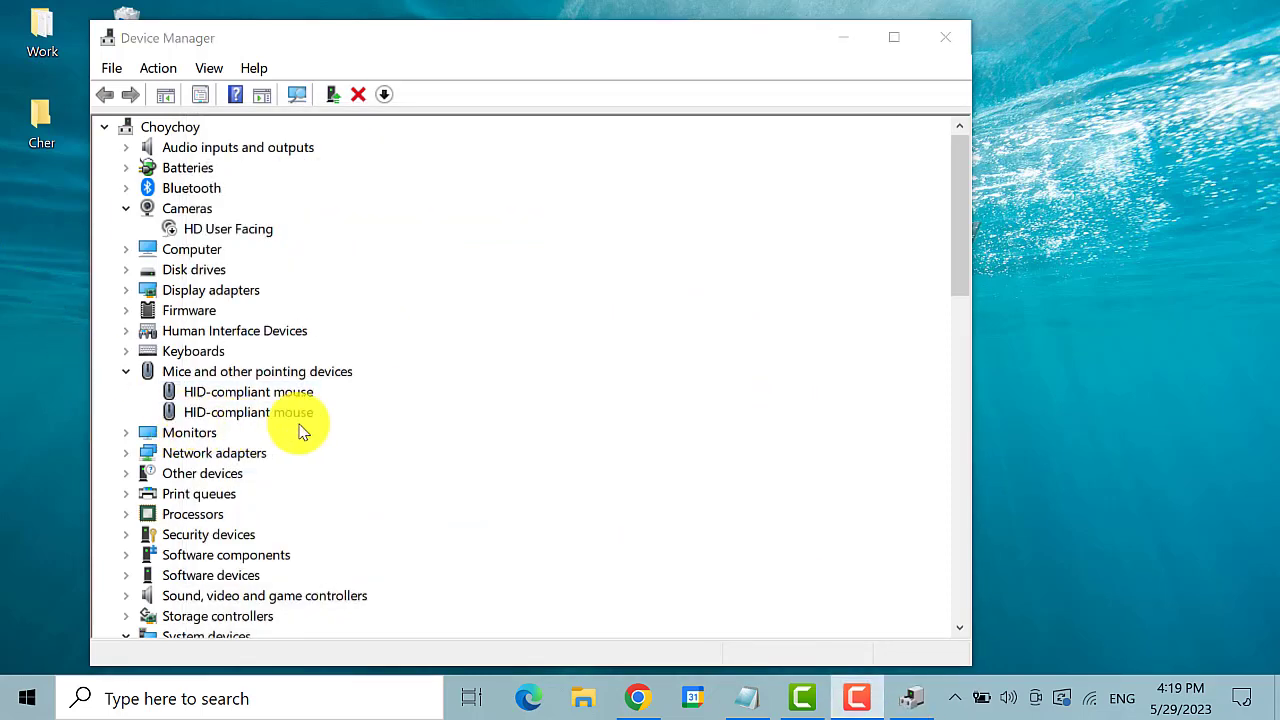
# Step: Run an automatic driver update search for the second HID-compliant mouse and close the update wizard
pyautogui.click(268, 414)
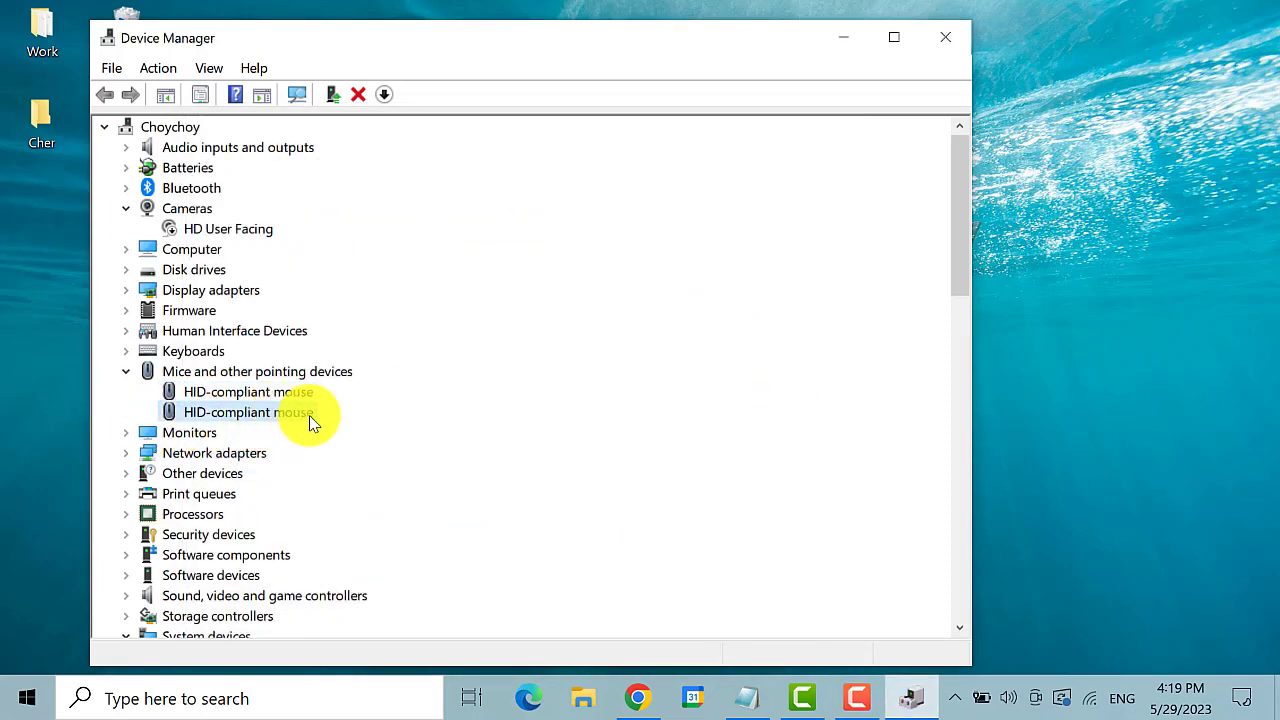
pyautogui.rightClick(309, 415)
pyautogui.click(494, 433)
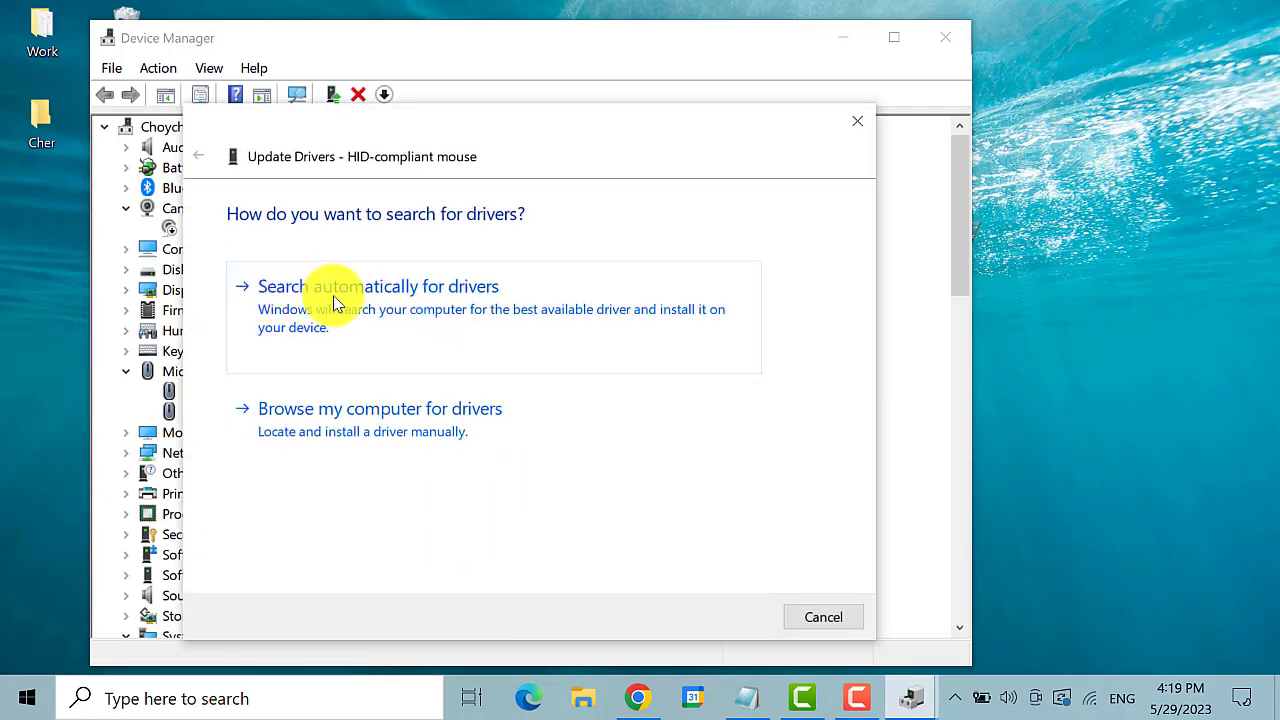
pyautogui.click(444, 297)
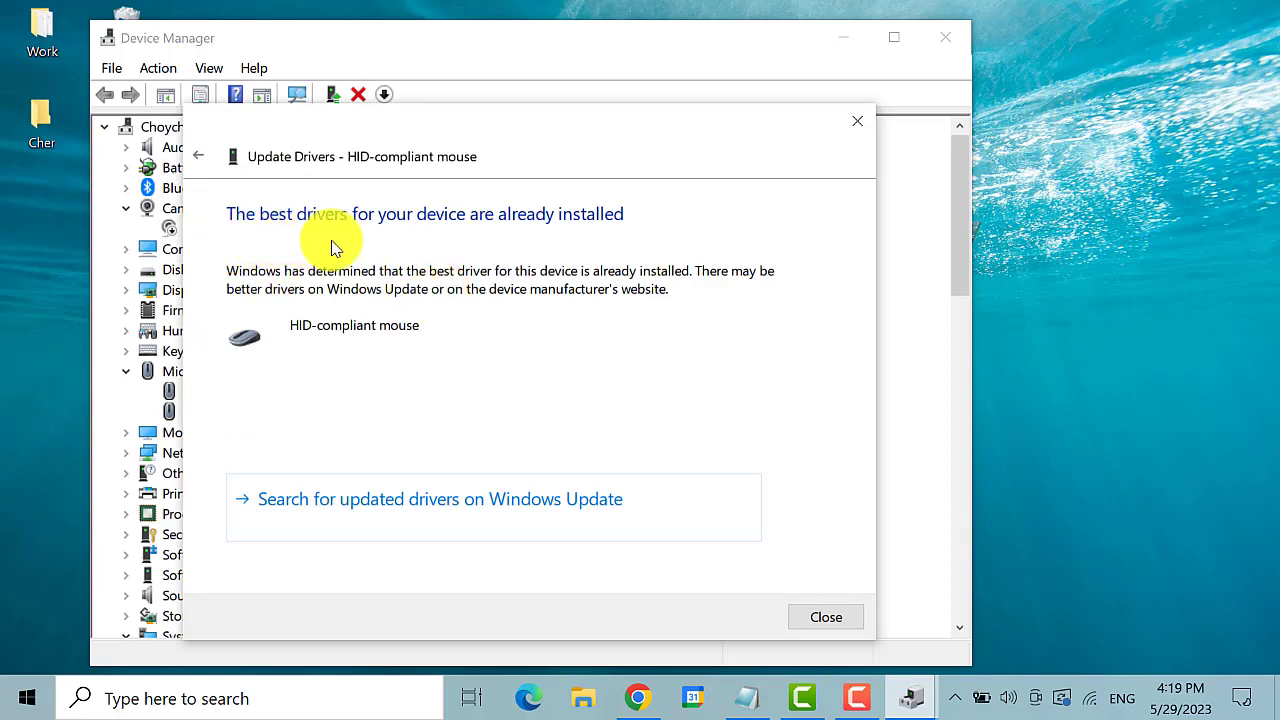
pyautogui.click(826, 618)
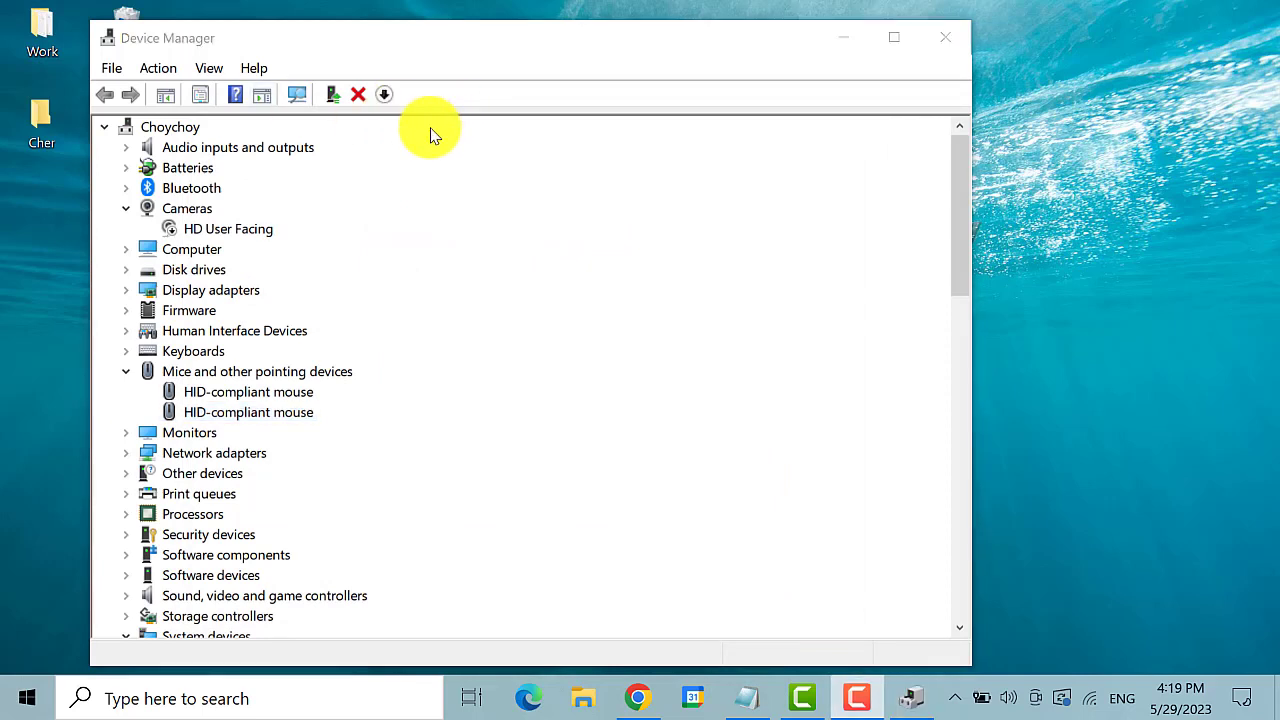
# Step: Run an automatic driver update search for the HID-compliant touch pad under Human Interface Devices and close the wizard
pyautogui.click(126, 335)
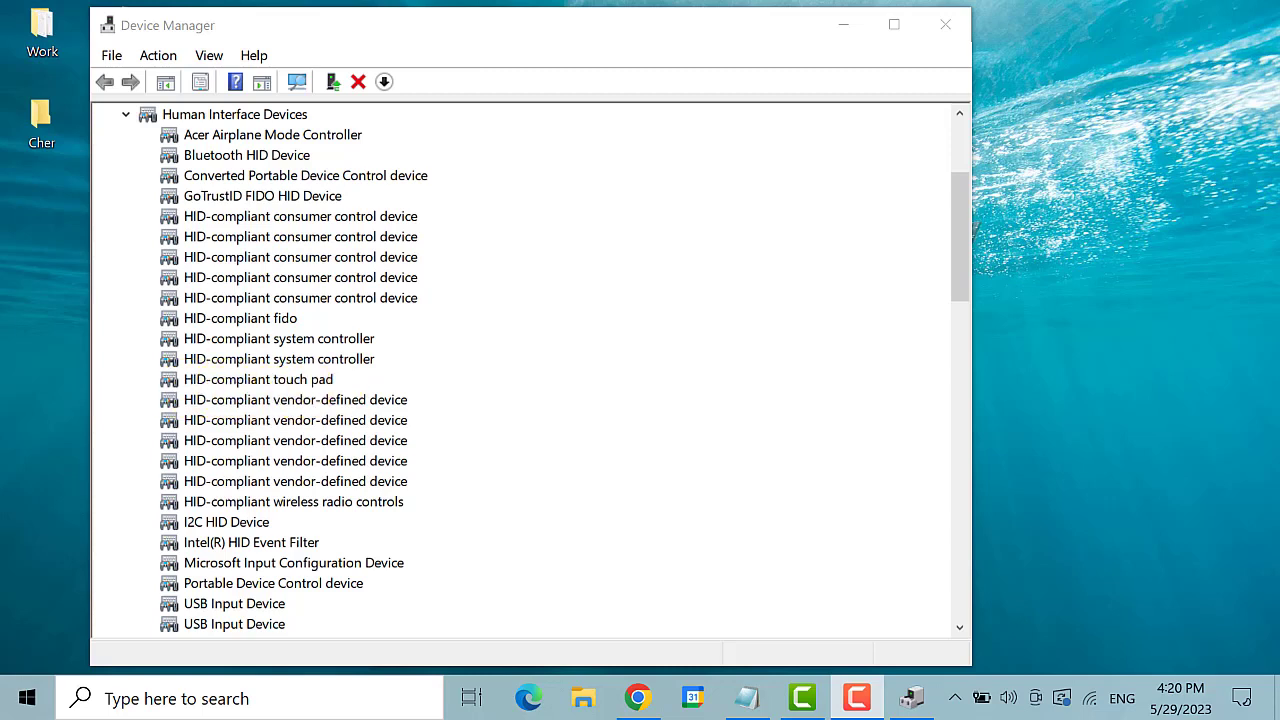
pyautogui.click(209, 380)
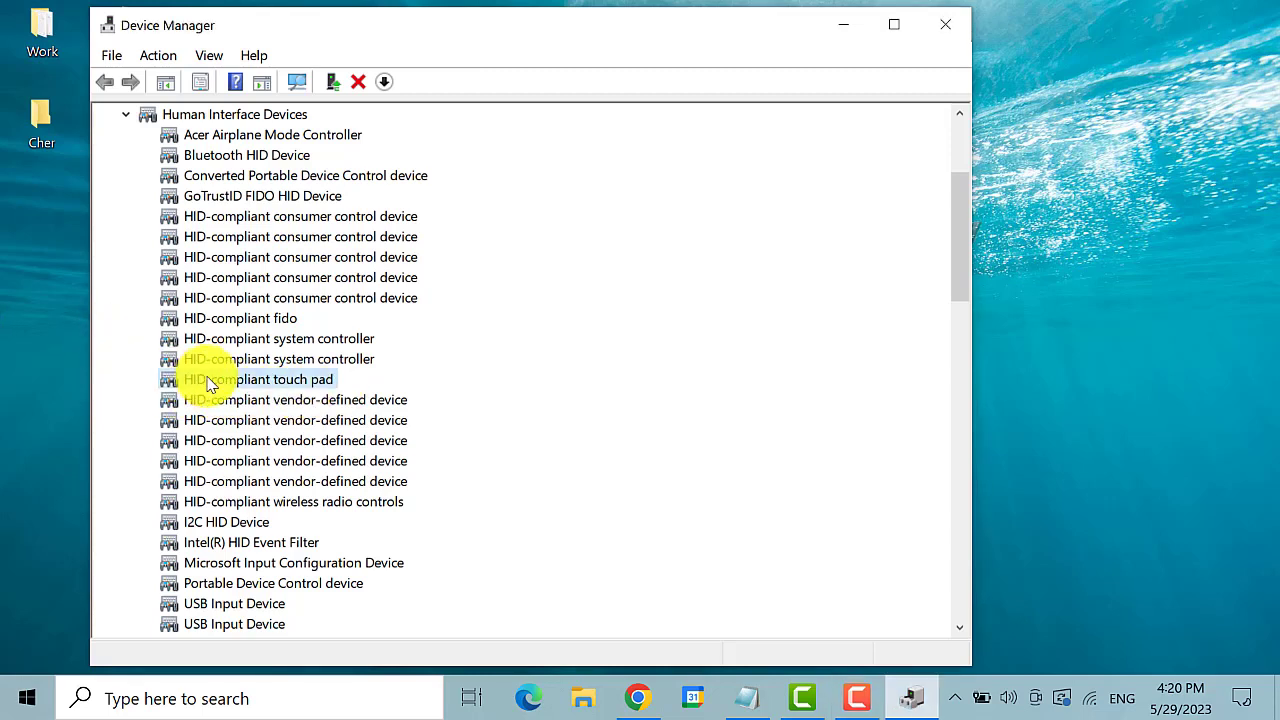
pyautogui.rightClick(296, 386)
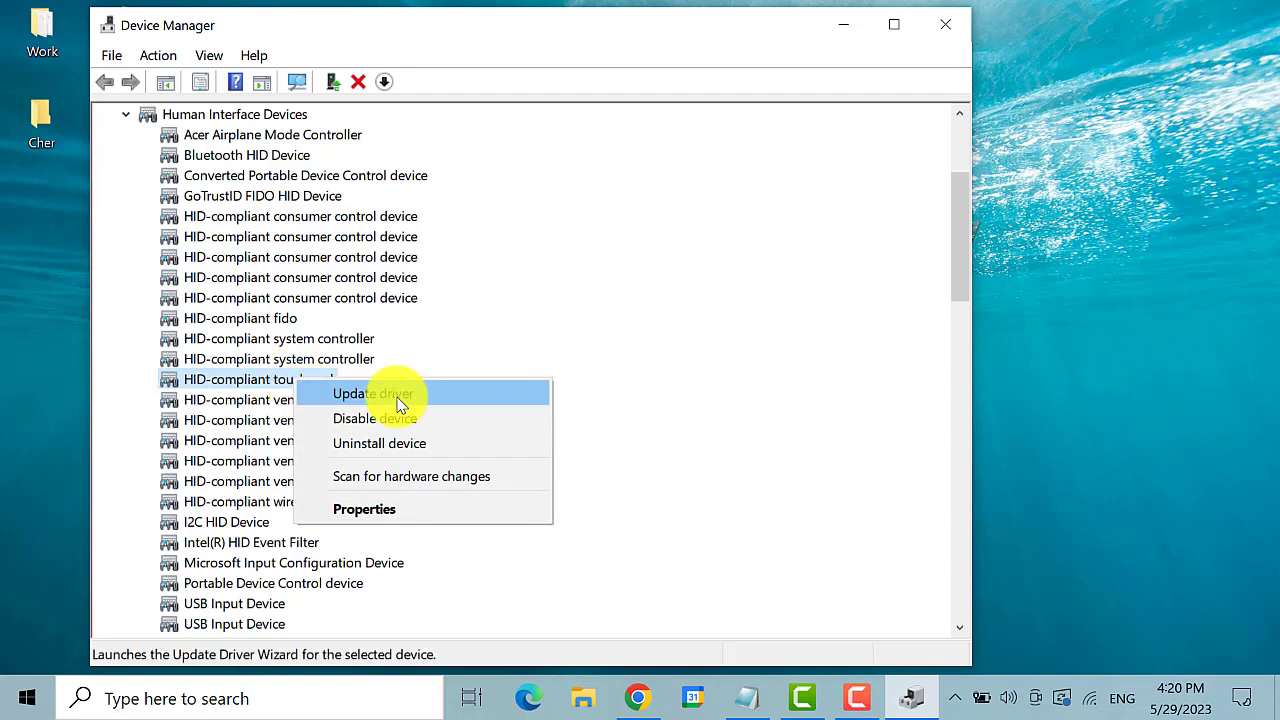
pyautogui.click(447, 400)
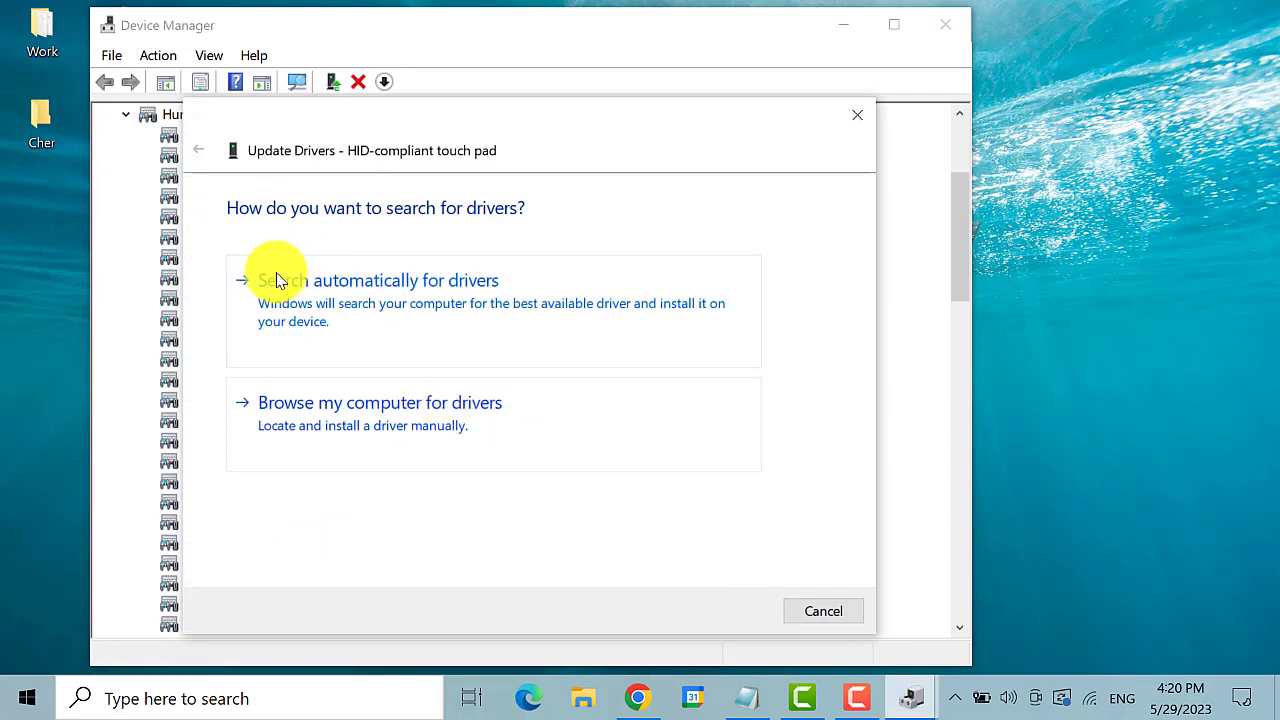
pyautogui.click(419, 284)
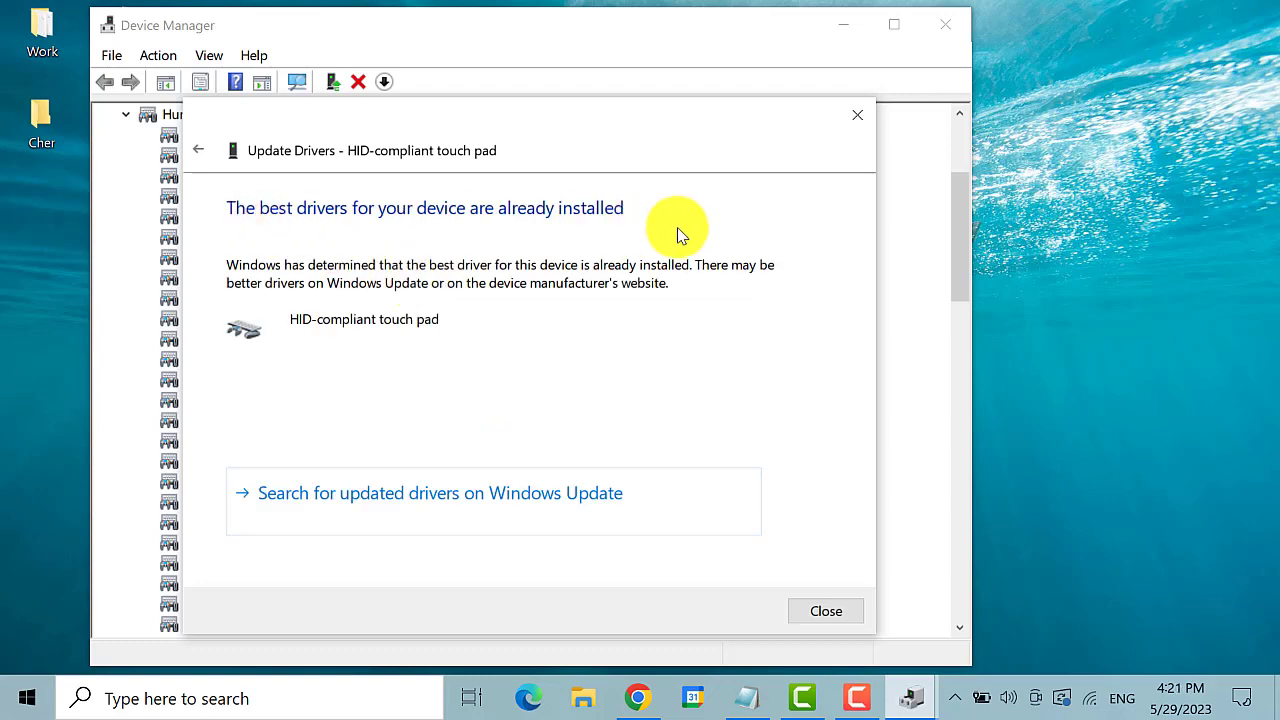
pyautogui.click(820, 613)
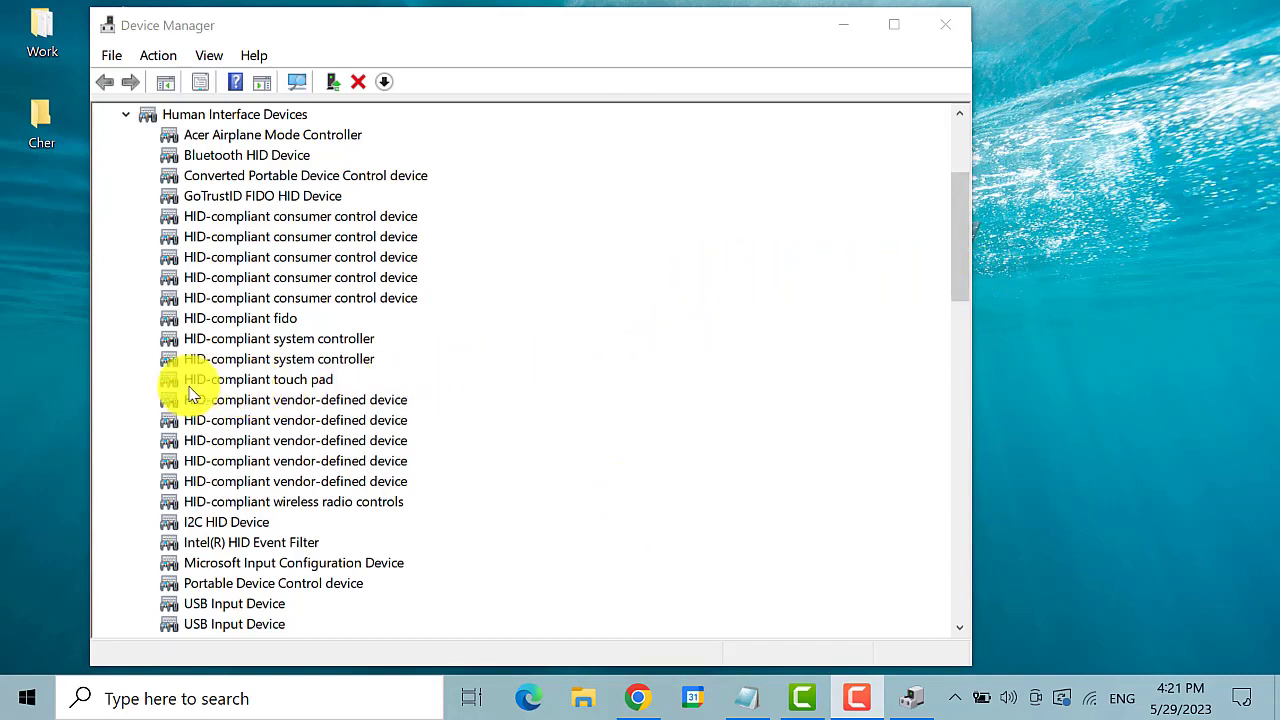
# Step: Manually install the HID-compliant touch pad driver for the touch pad from the list of available drivers on the computer
pyautogui.click(306, 384)
pyautogui.rightClick(306, 384)
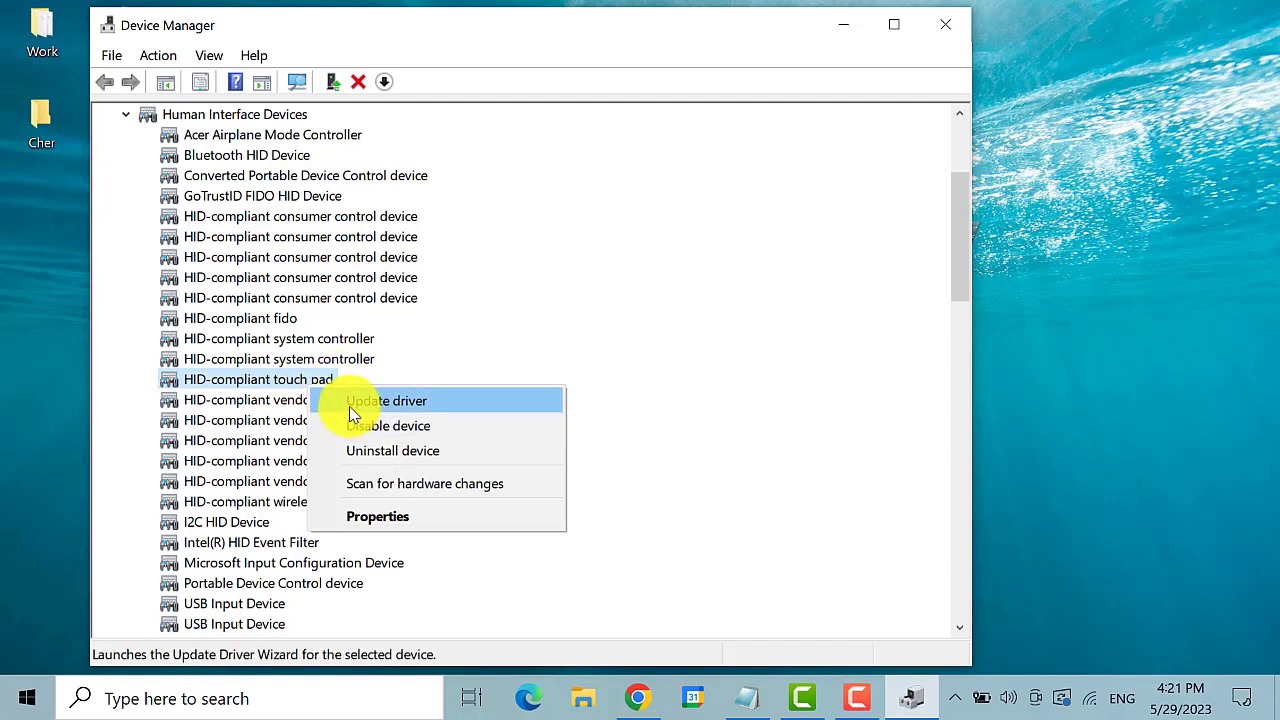
pyautogui.click(349, 404)
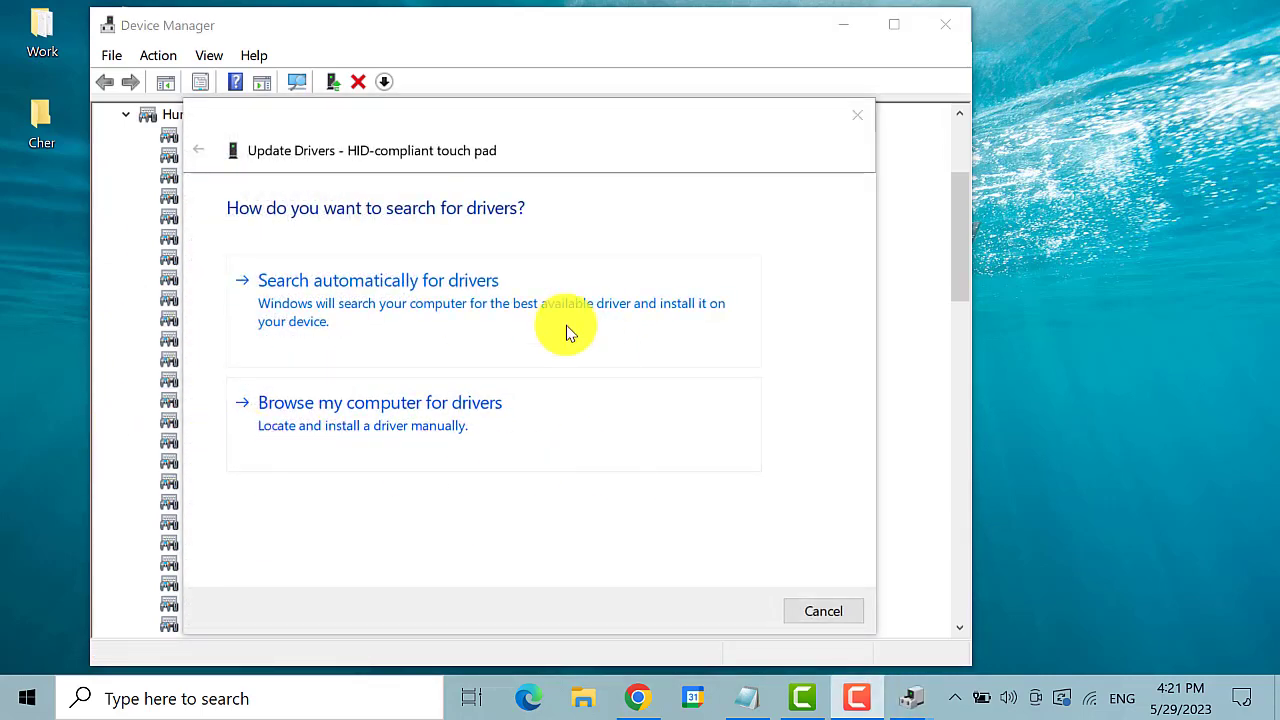
pyautogui.click(320, 415)
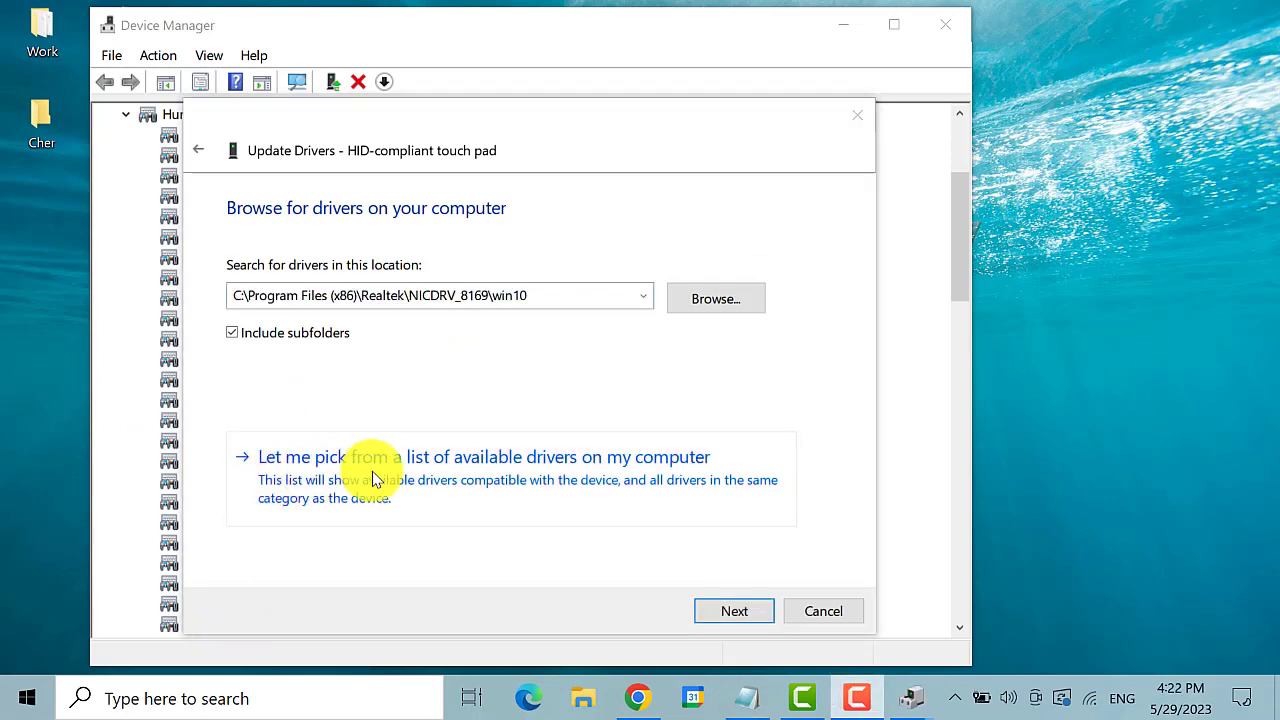
pyautogui.click(690, 460)
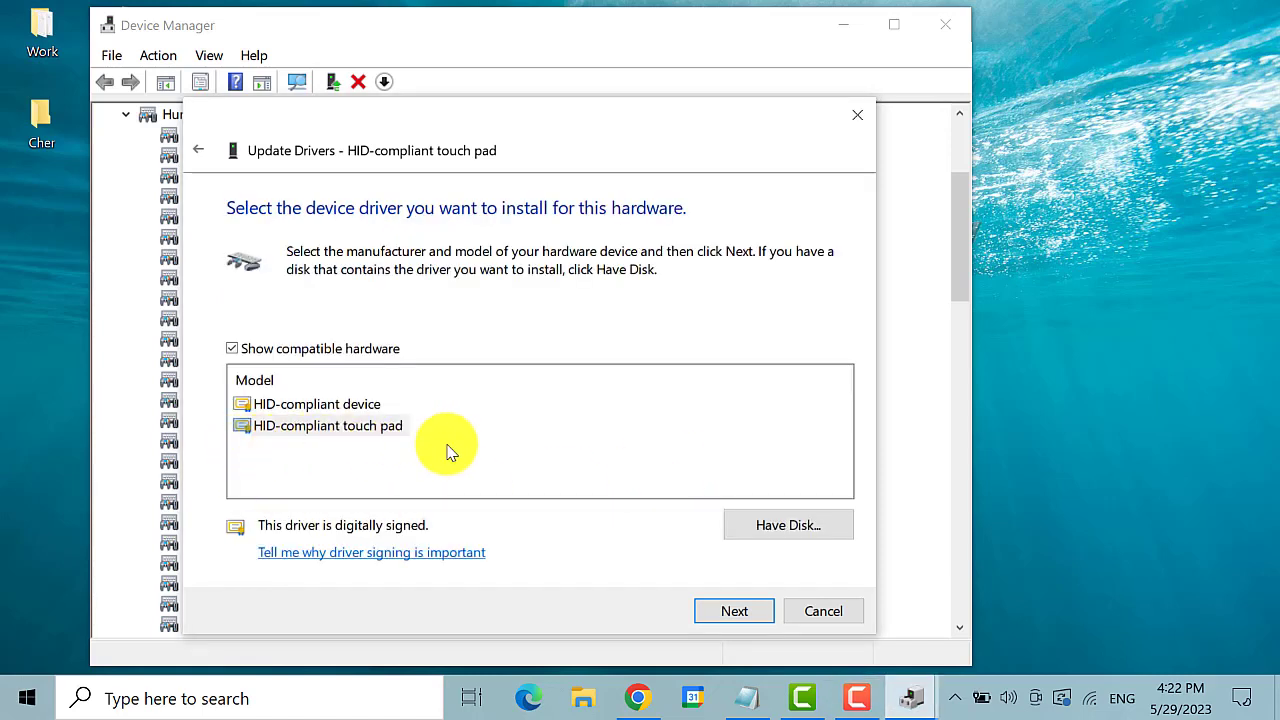
pyautogui.click(357, 429)
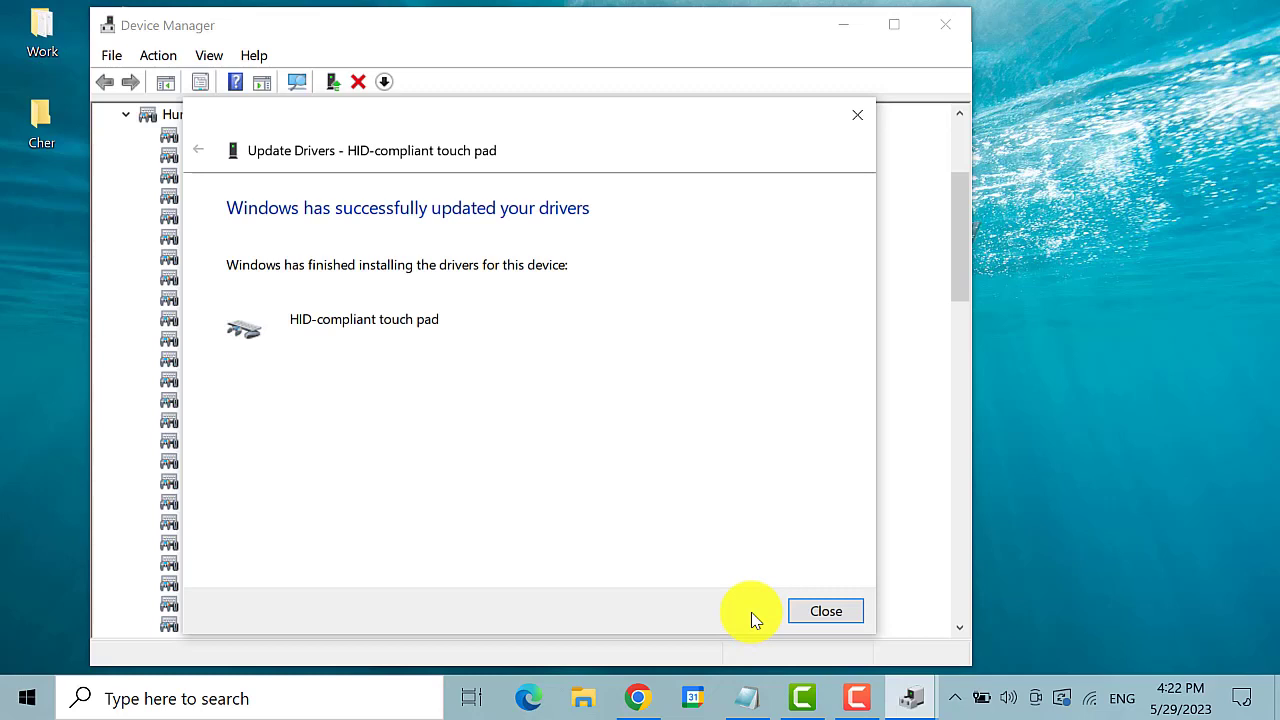
pyautogui.press('F10')
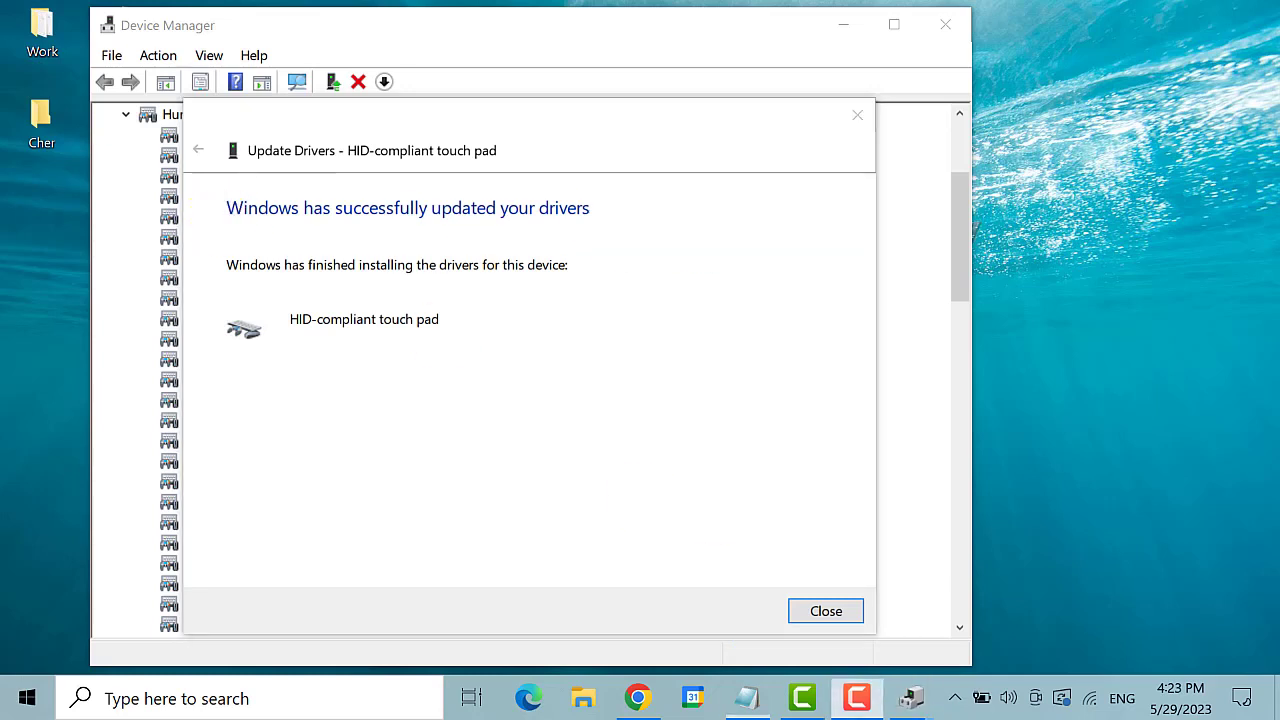
pyautogui.click(826, 613)
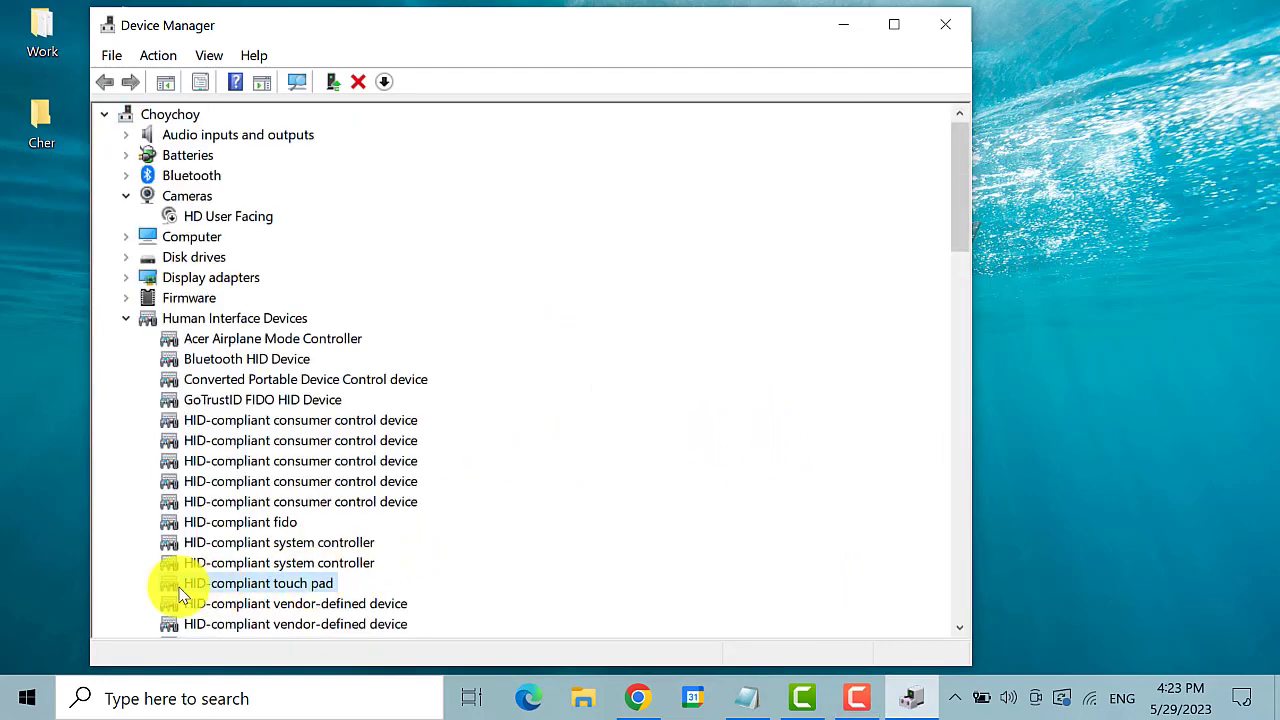
# Step: Uninstall the HID-compliant touch pad device from the system
pyautogui.rightClick(305, 592)
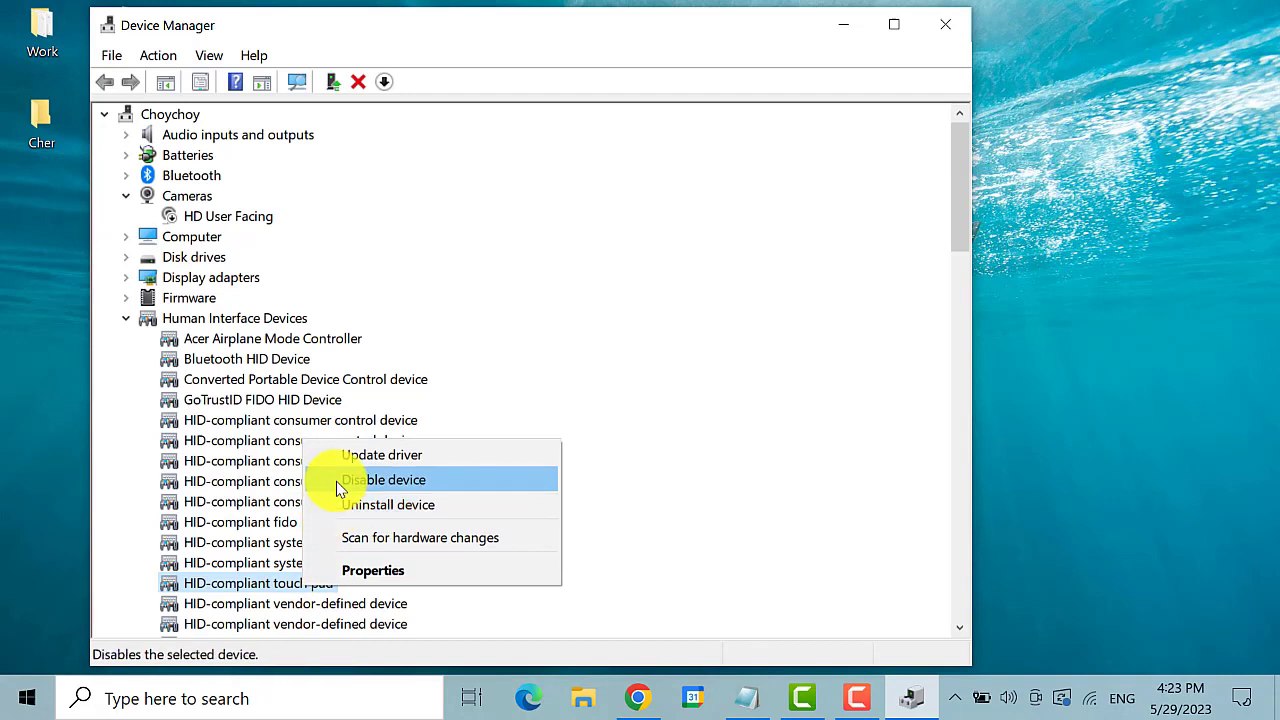
pyautogui.click(458, 513)
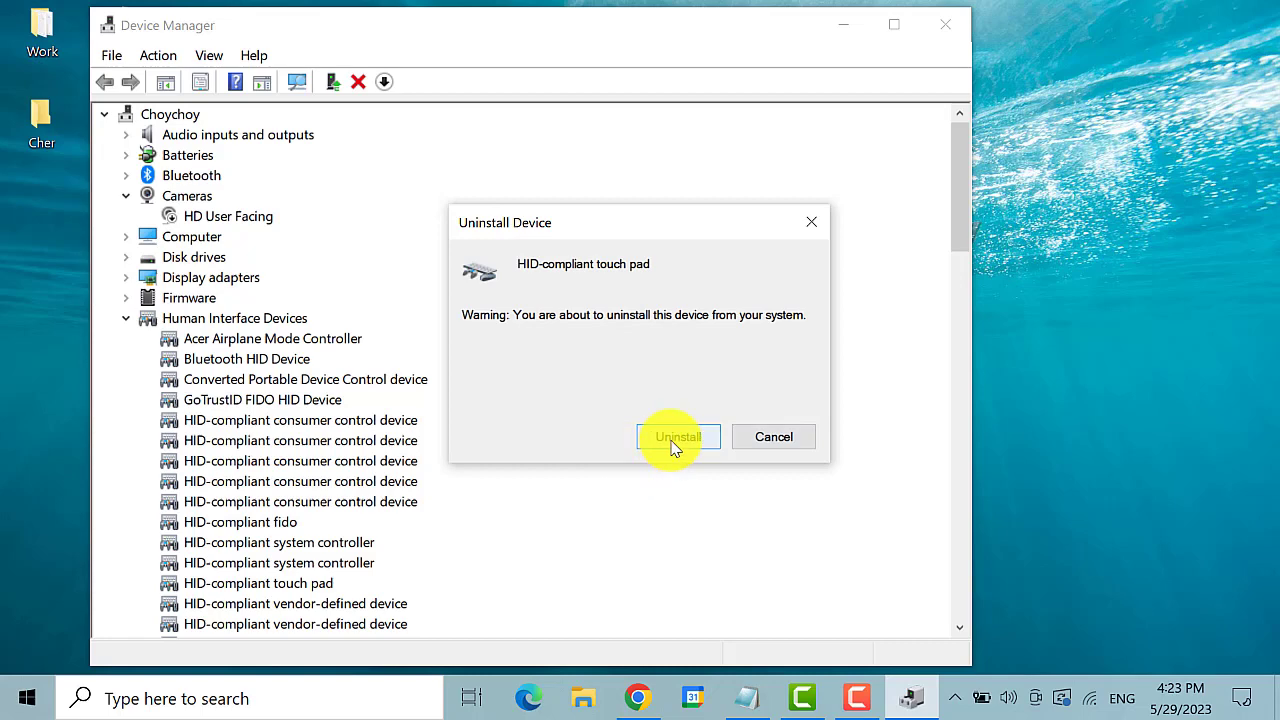
pyautogui.click(673, 440)
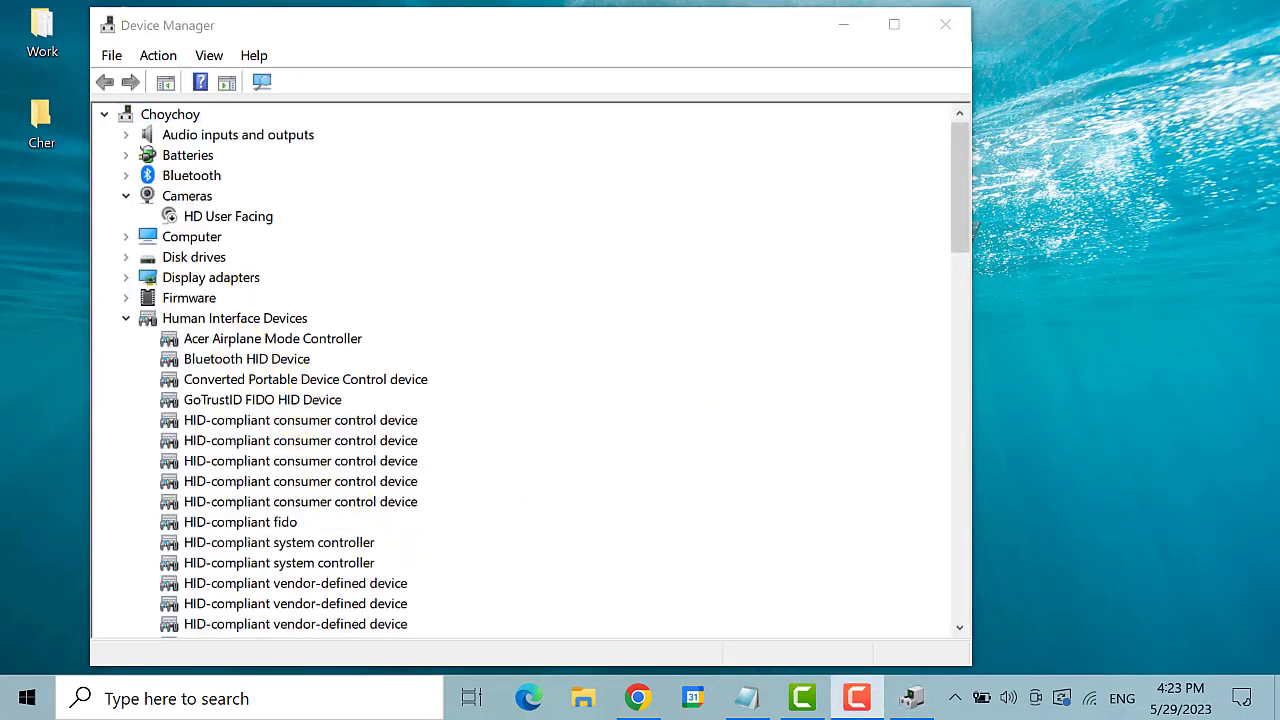
# Step: Scan for hardware changes to reinstall the HID-compliant touch pad, check the Human Interface Devices list and close Device Manager
pyautogui.scroll(-4, 286, 443)
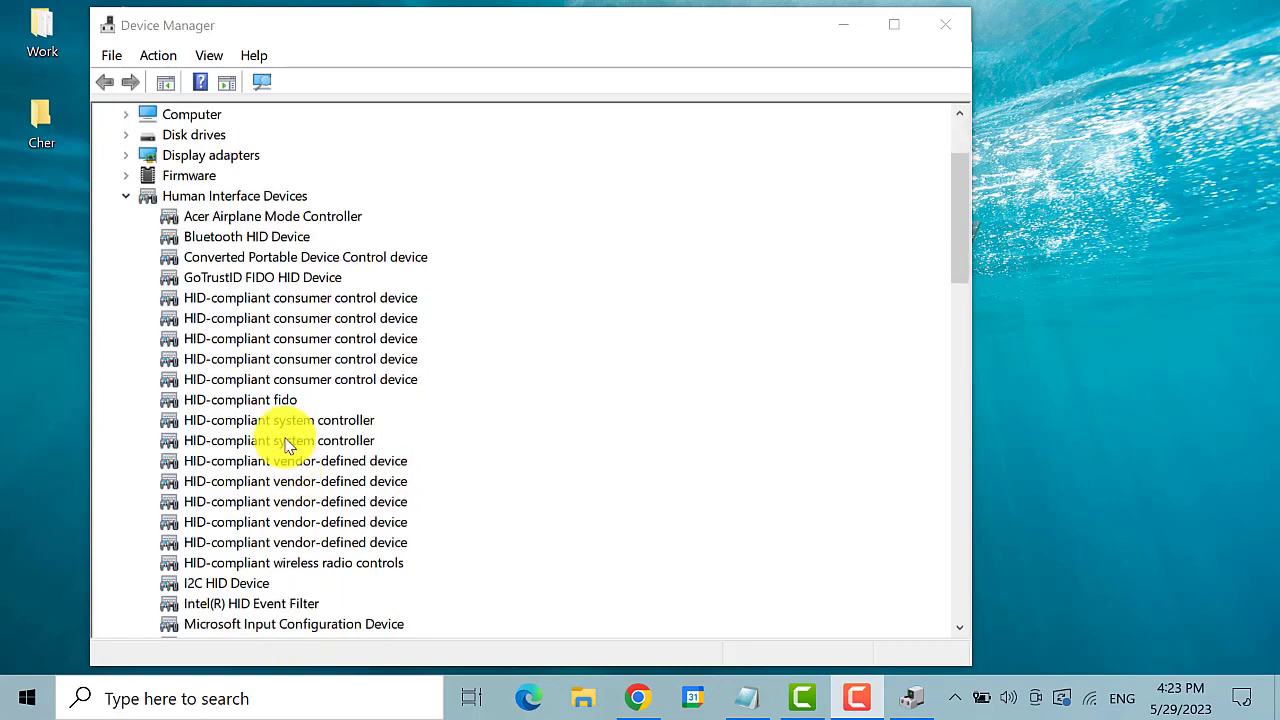
pyautogui.scroll(2, 265, 330)
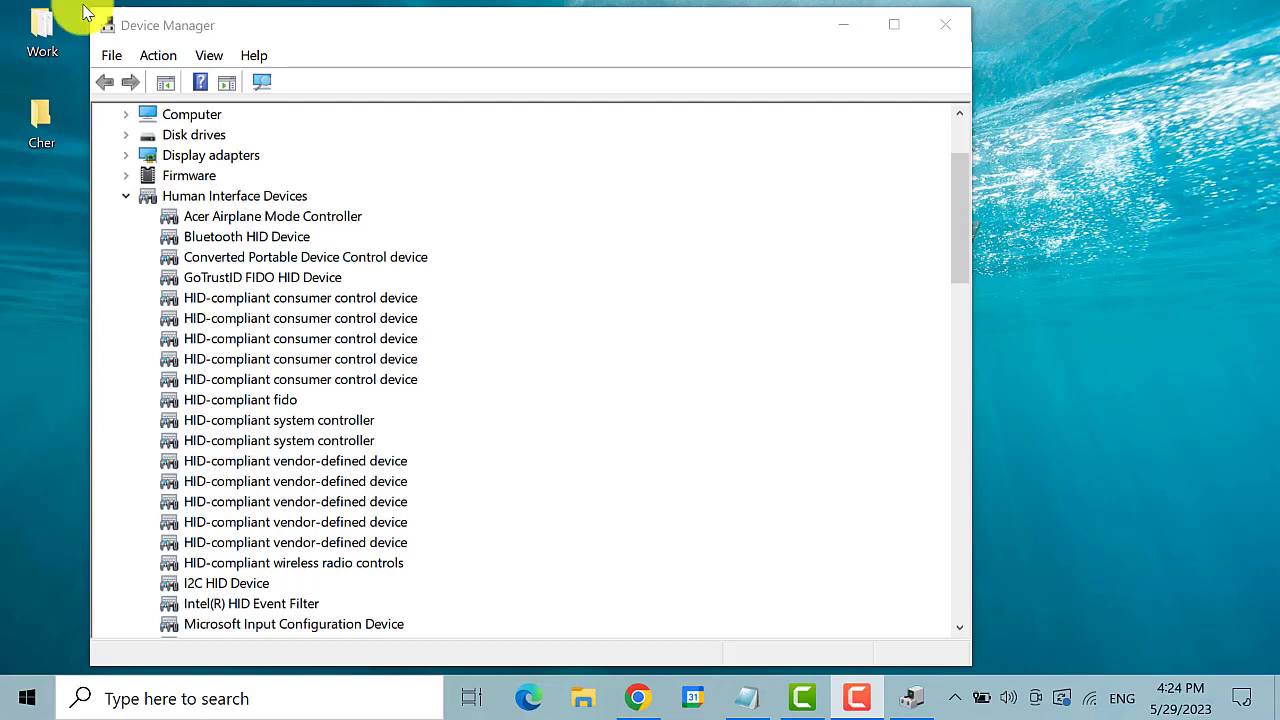
pyautogui.click(164, 57)
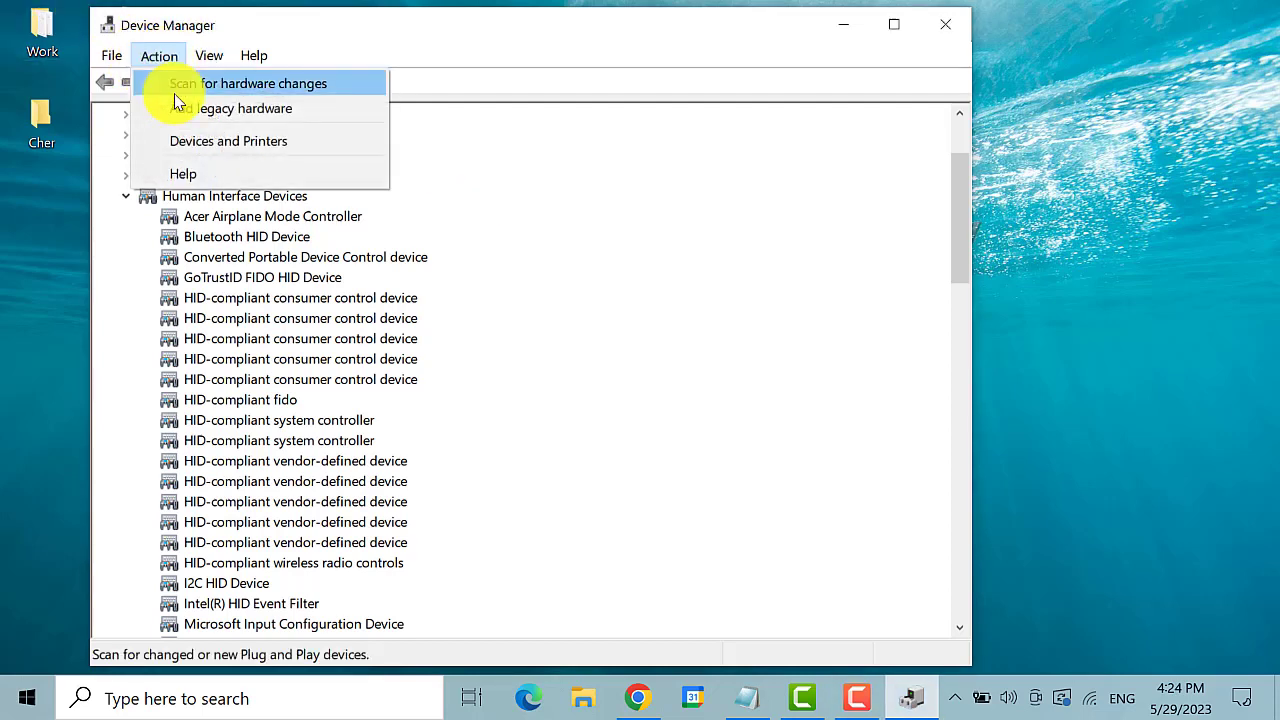
pyautogui.click(352, 91)
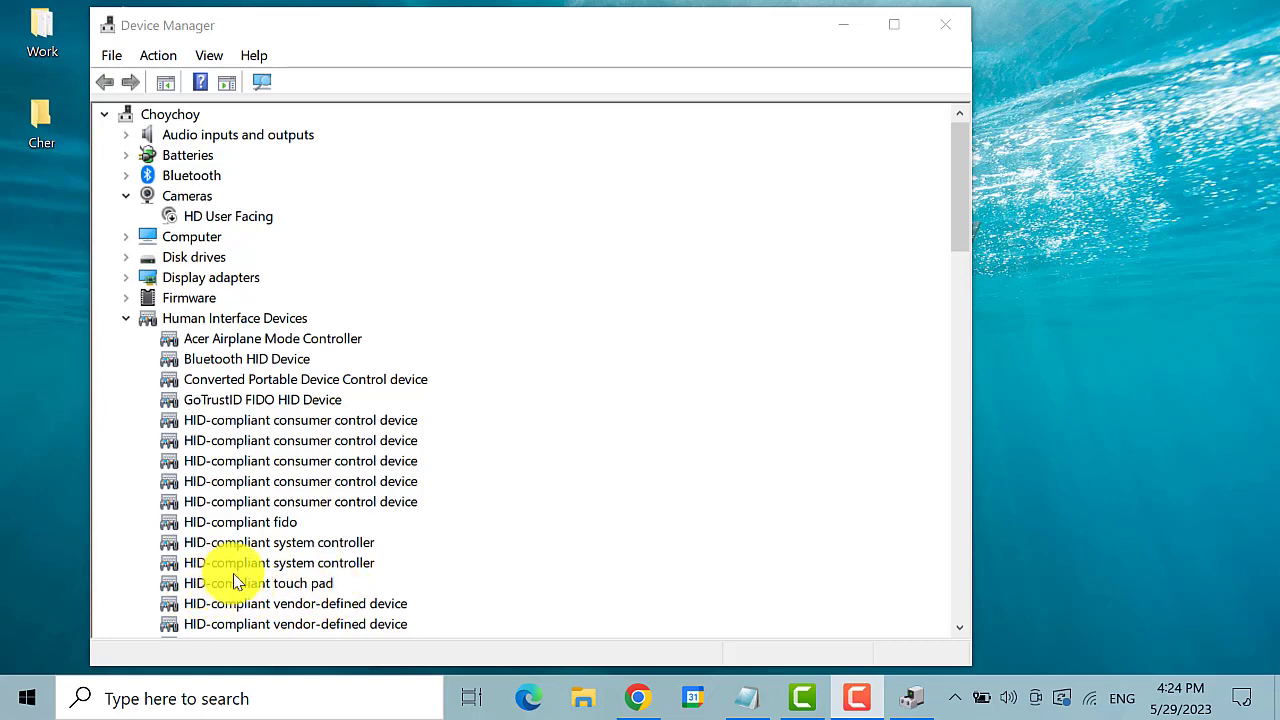
pyautogui.scroll(-4, 414, 557)
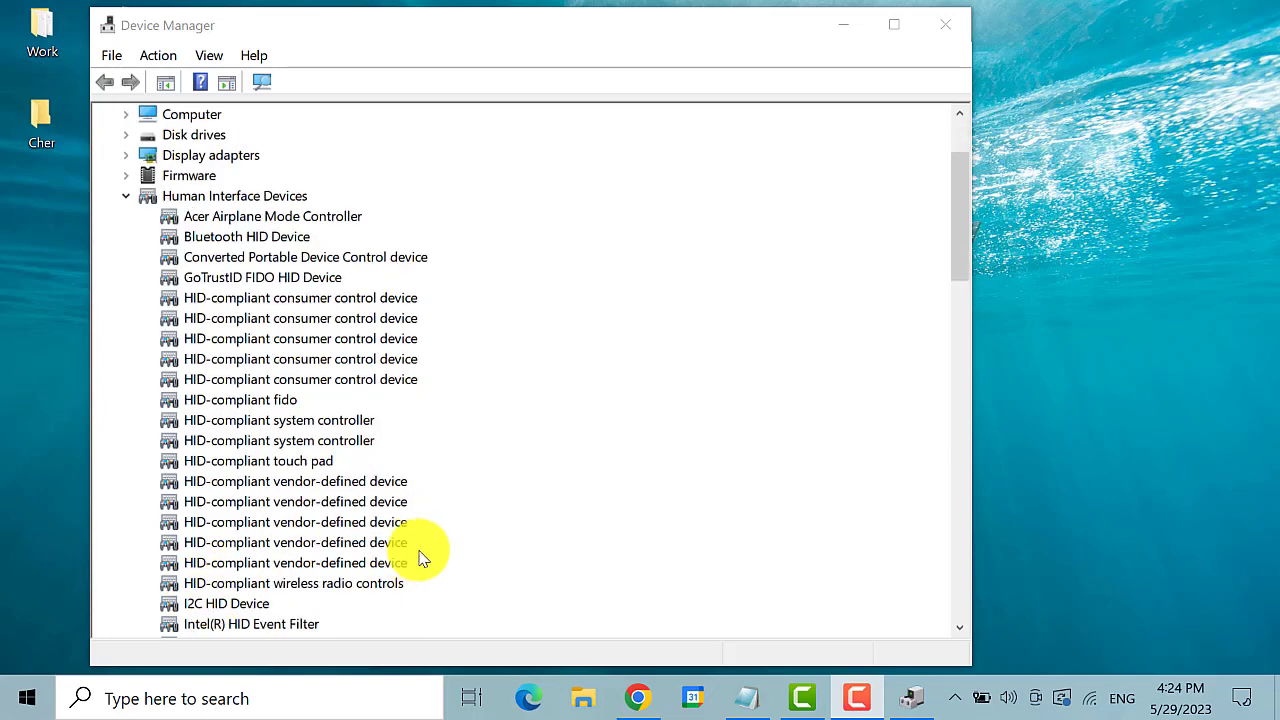
pyautogui.click(953, 27)
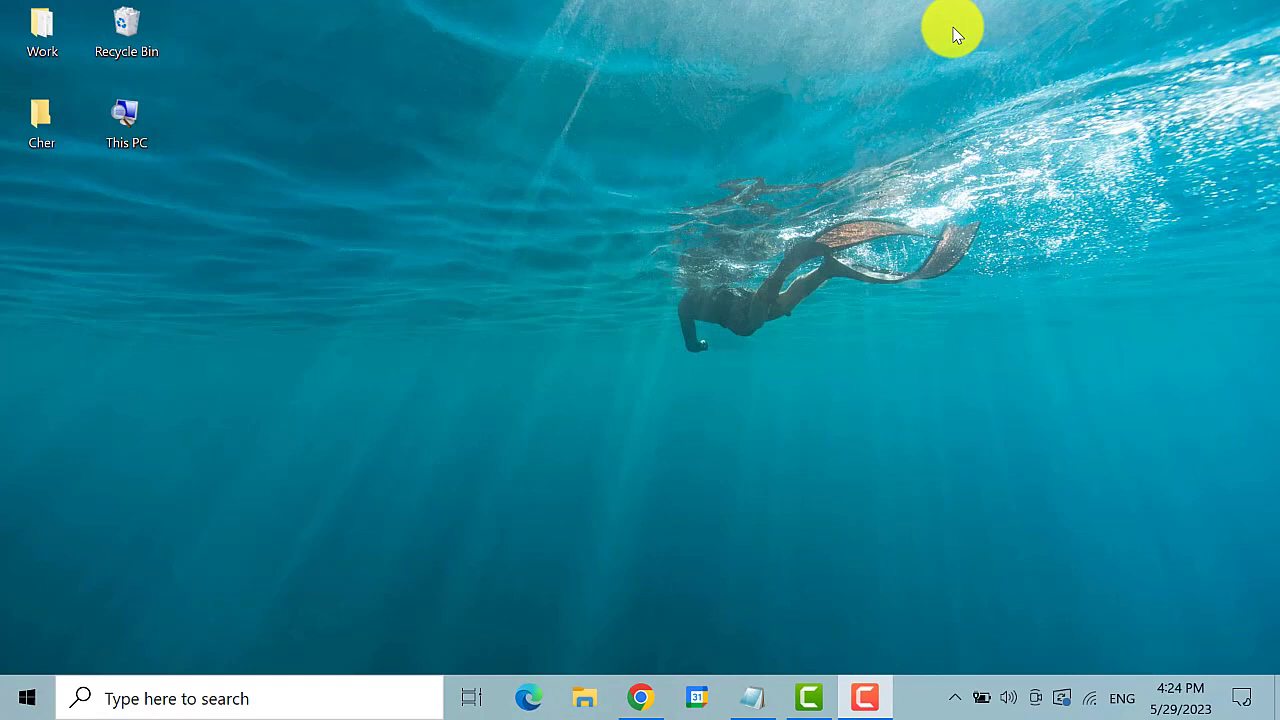
pyautogui.click(27, 697)
pyautogui.click(30, 650)
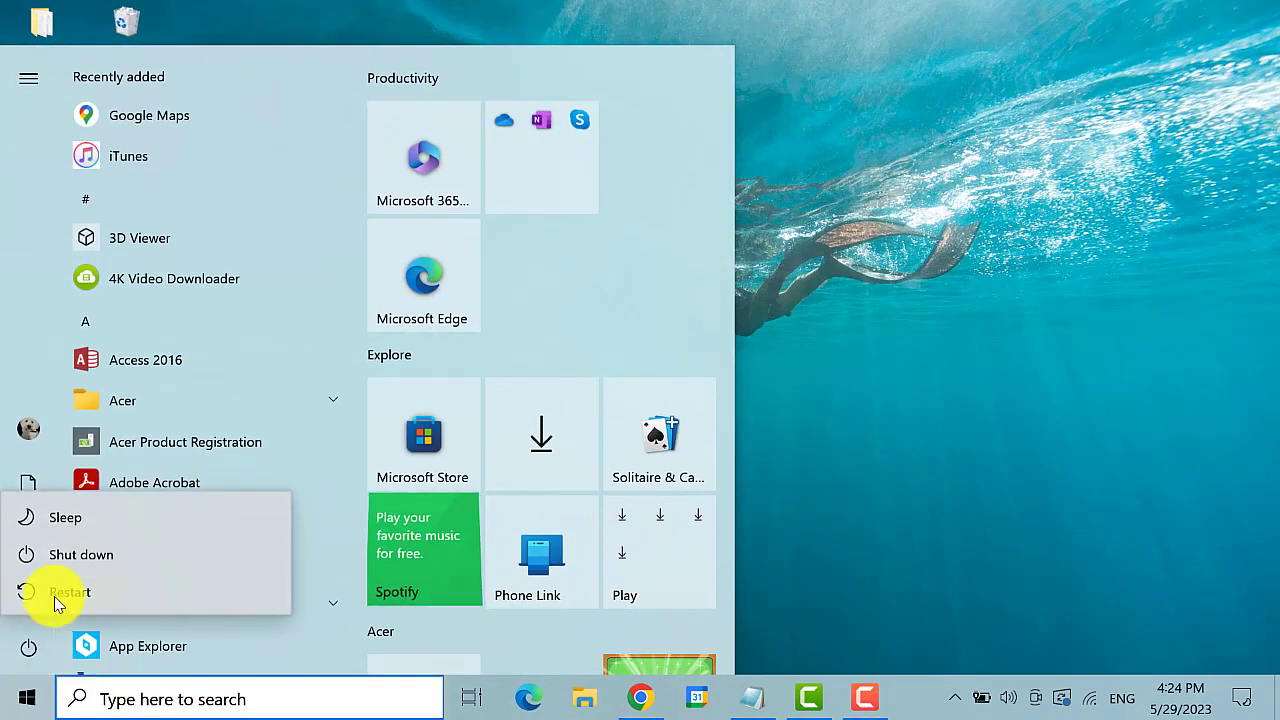
pyautogui.click(920, 485)
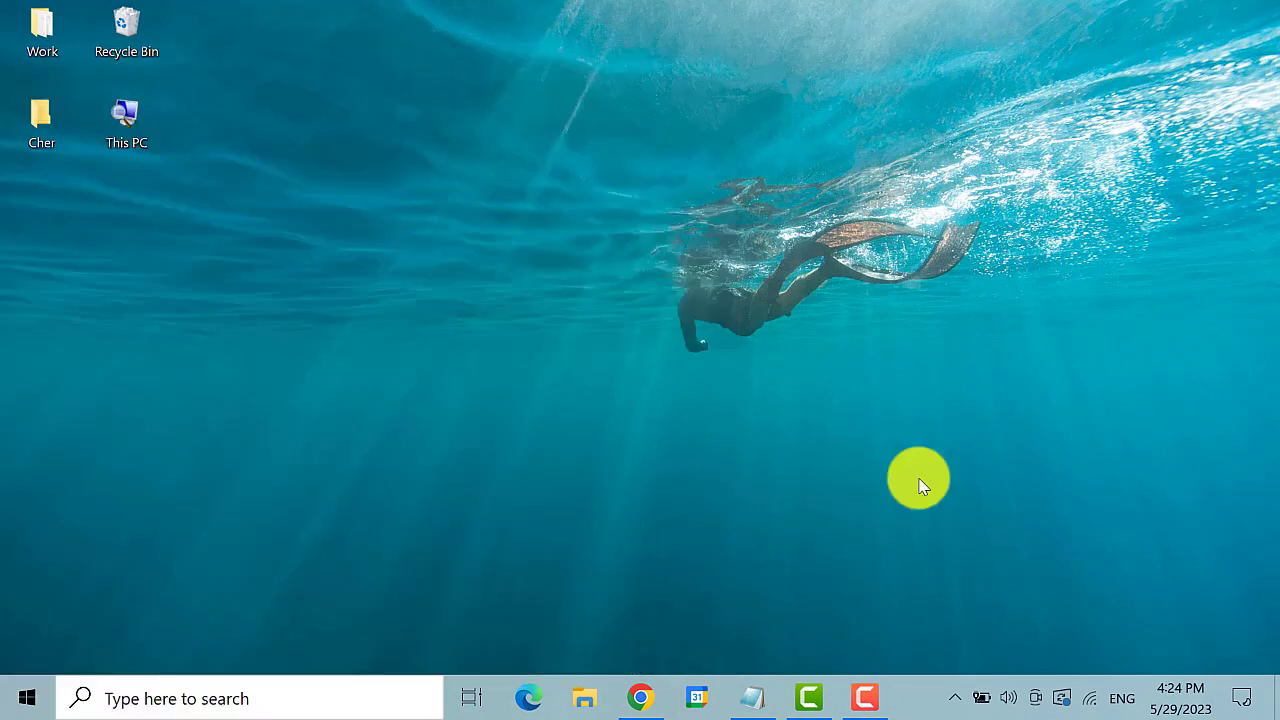